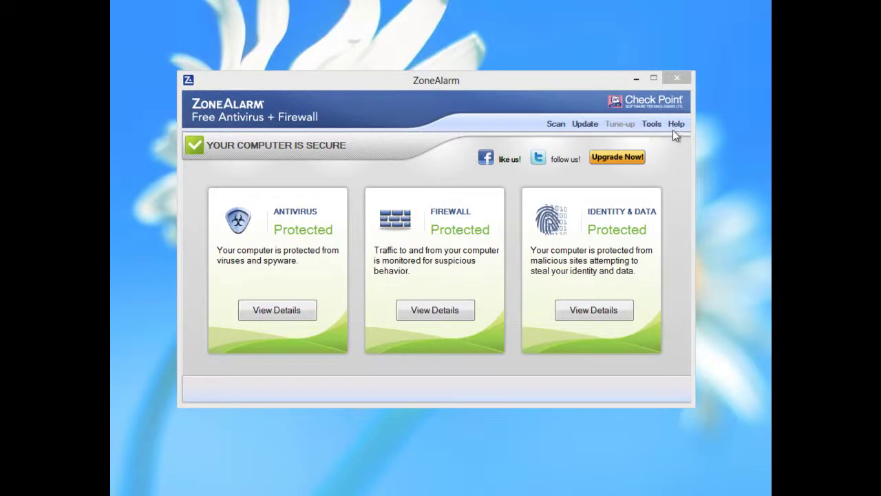
Step: View the product's version information in the About window and close it
click(593, 84)
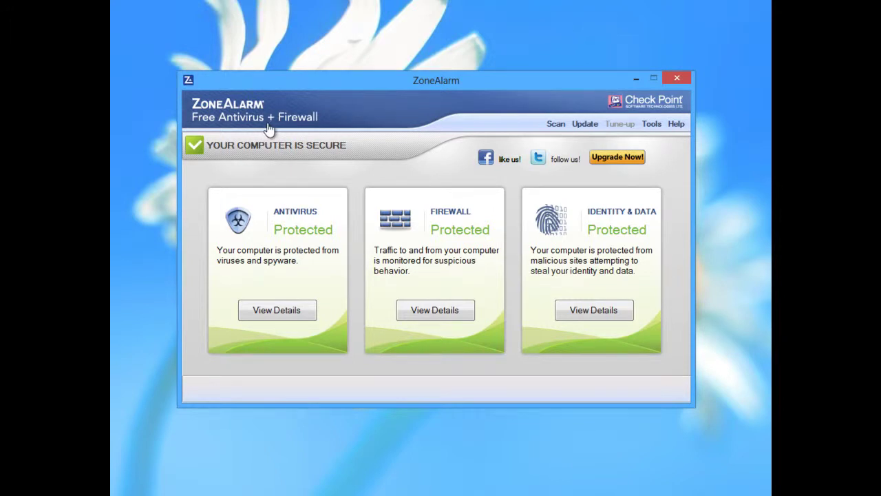
click(681, 125)
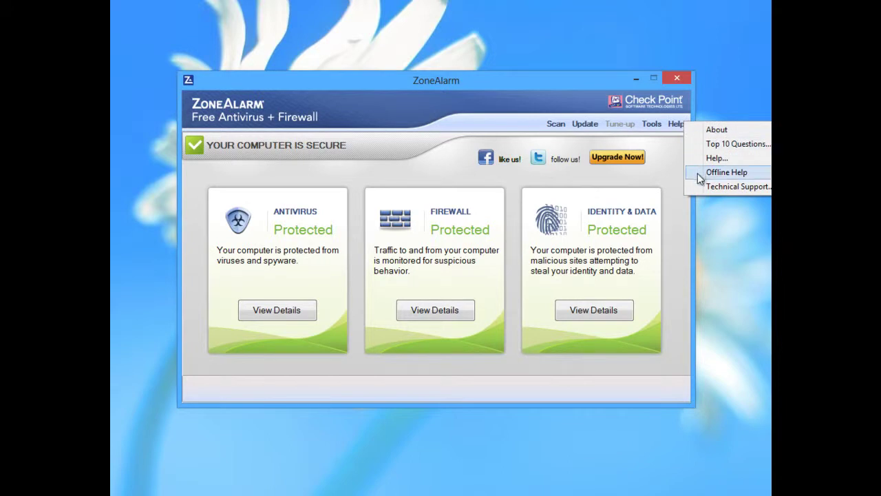
click(703, 131)
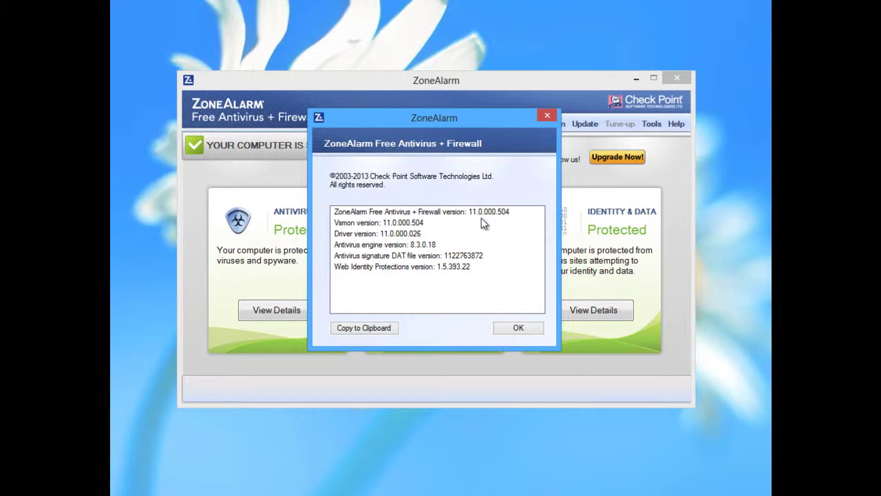
click(517, 329)
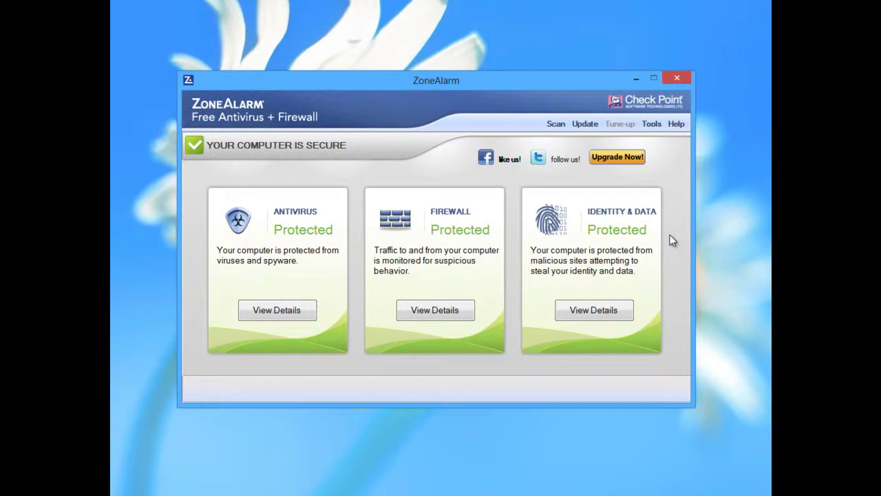
Step: Start a quick scan from the antivirus details and cancel it after pausing
click(272, 311)
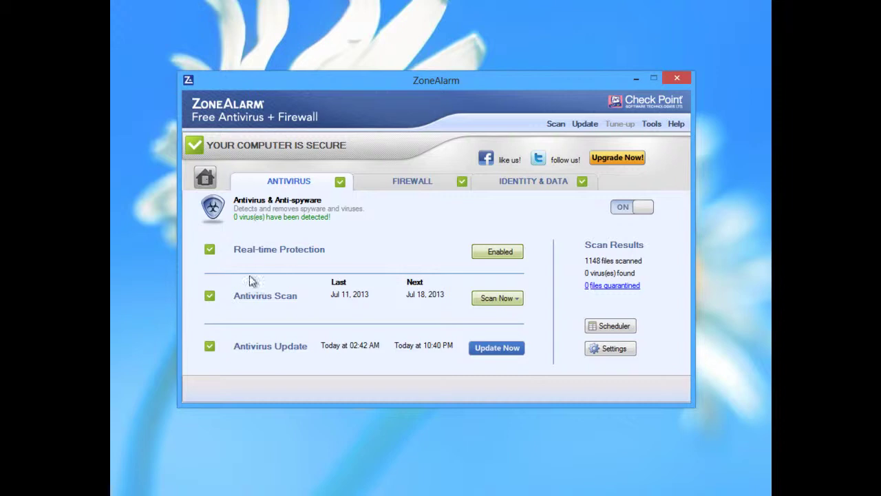
click(517, 301)
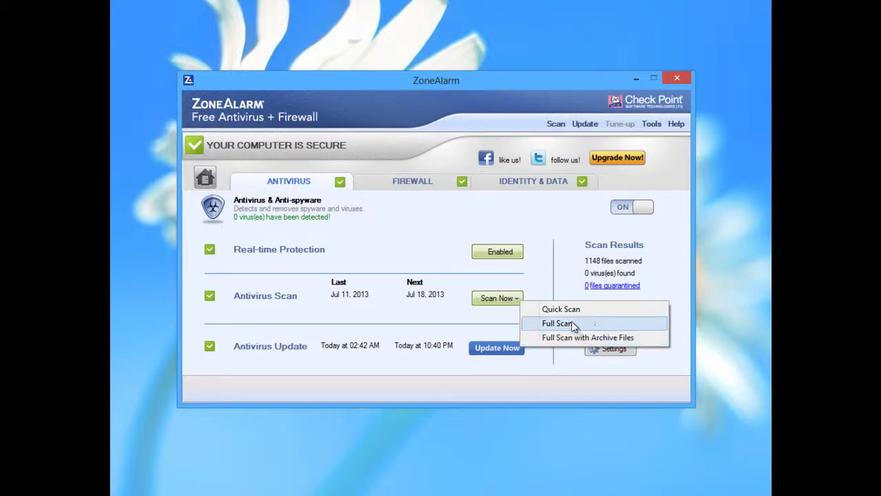
click(561, 309)
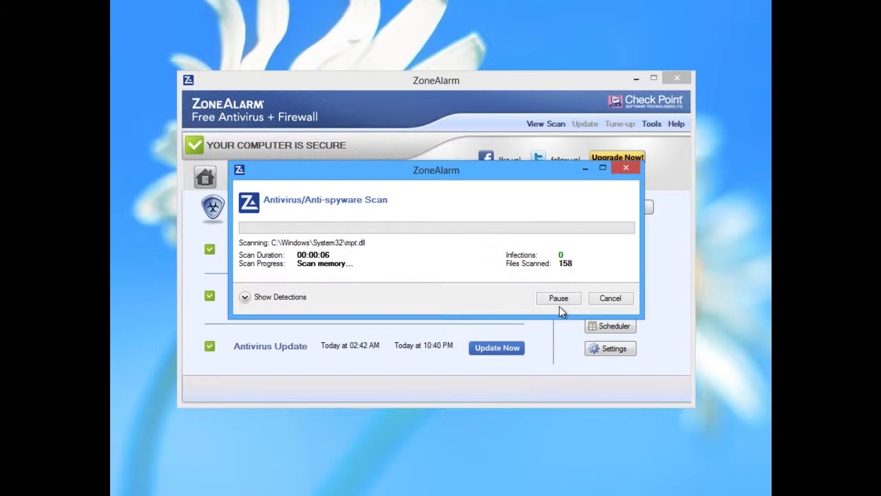
click(561, 301)
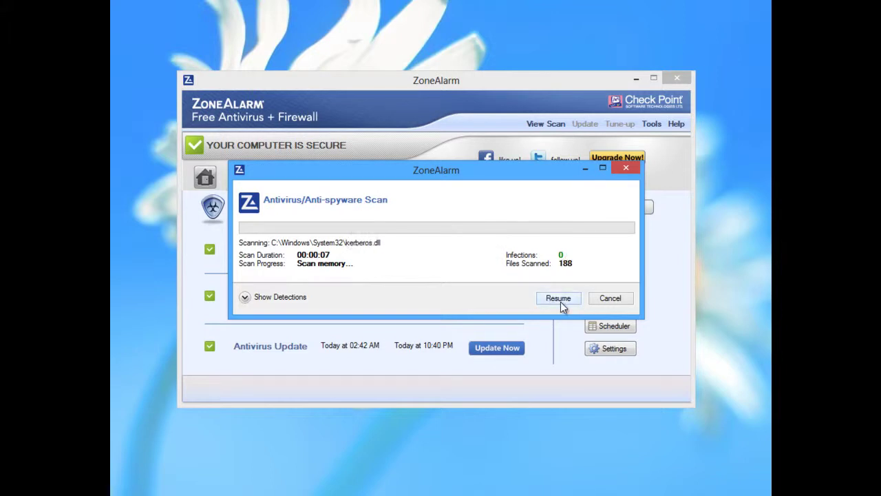
click(603, 302)
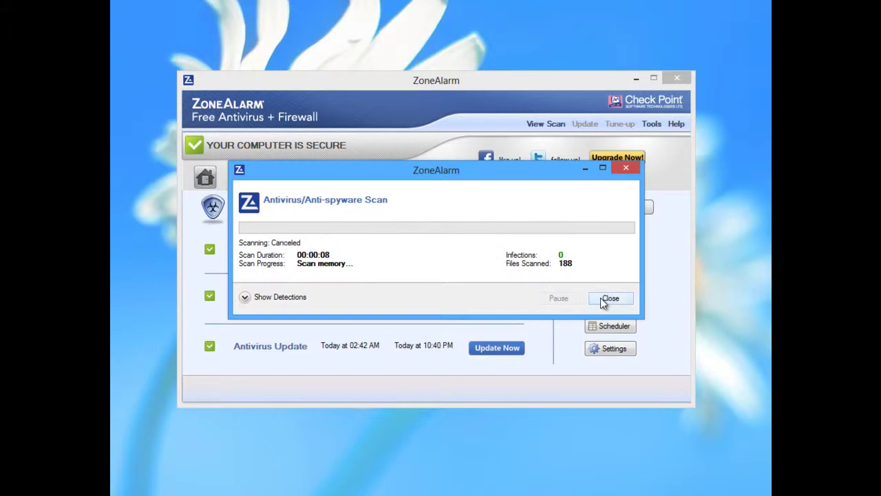
click(628, 170)
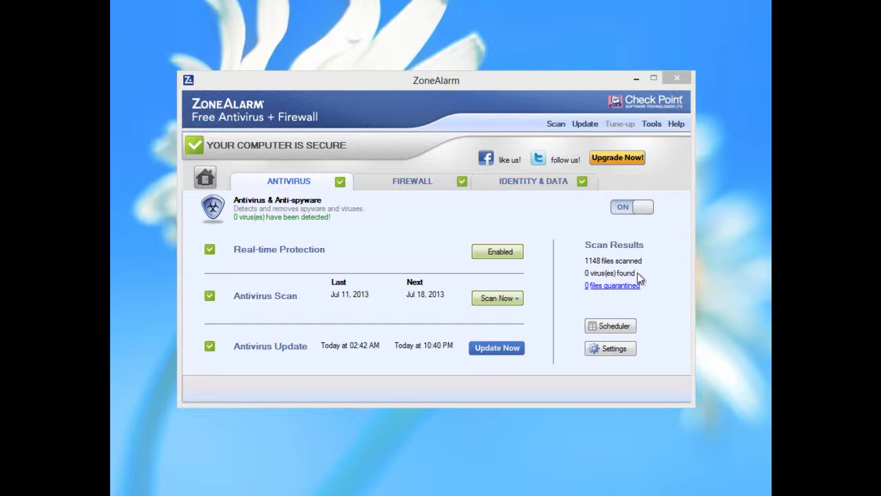
Step: Start an antivirus update and minimize its progress window
click(507, 350)
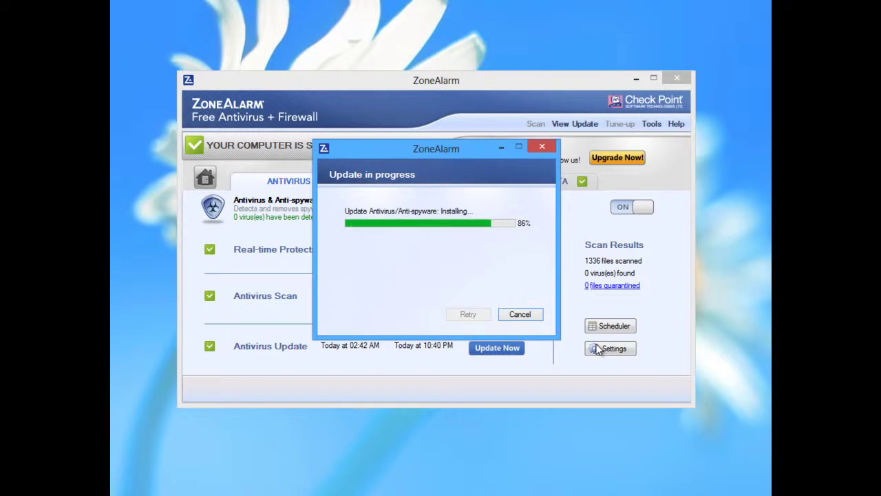
click(499, 148)
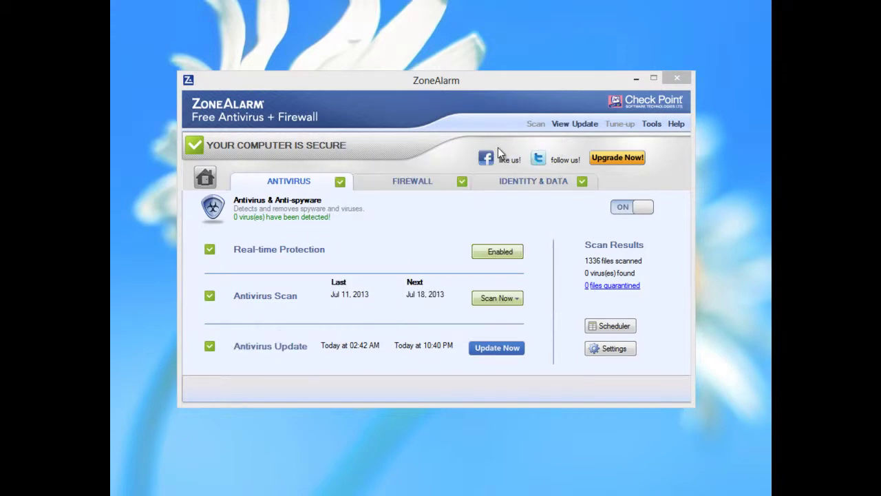
Step: Examine the frequency choices for the scheduled antivirus quick and full scans, leaving the schedule without saving
click(619, 329)
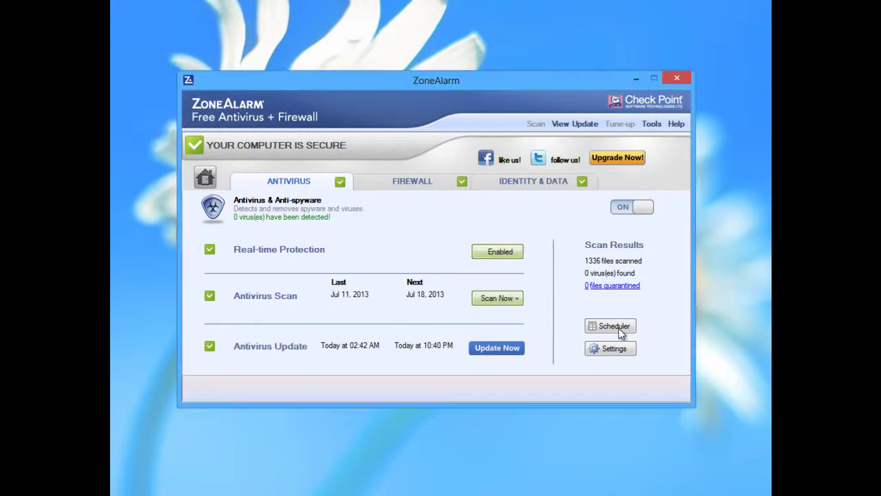
click(614, 326)
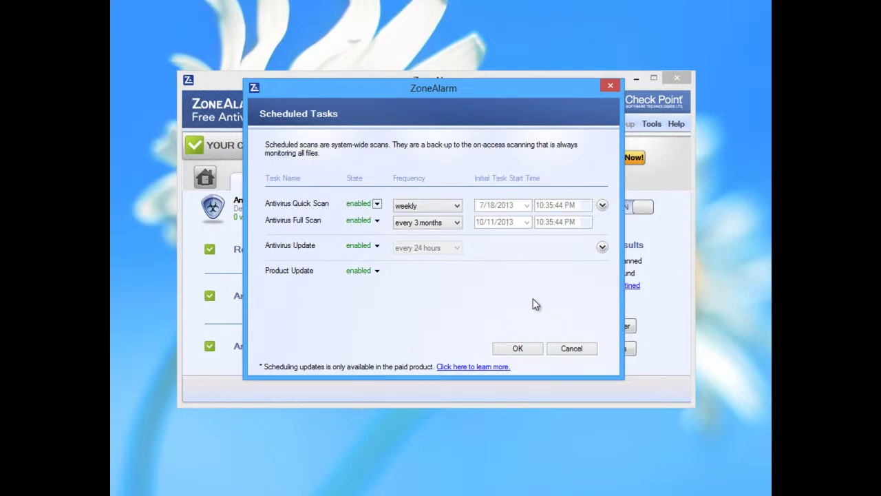
click(457, 205)
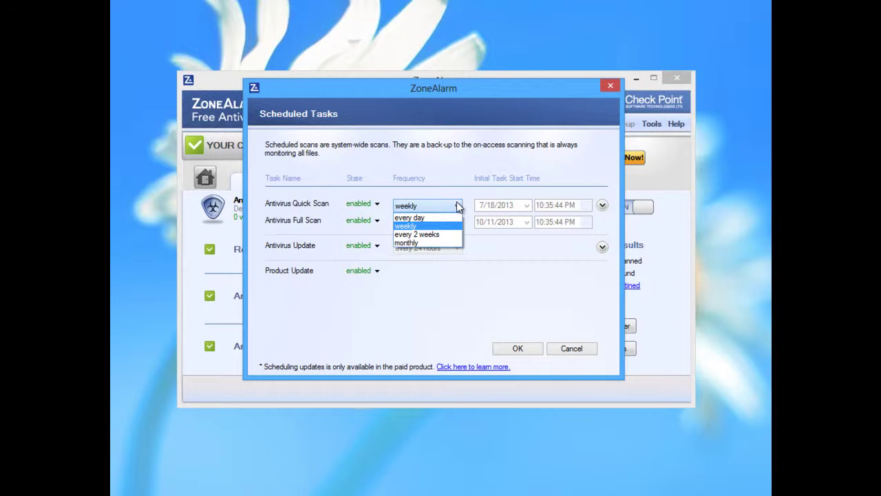
click(458, 205)
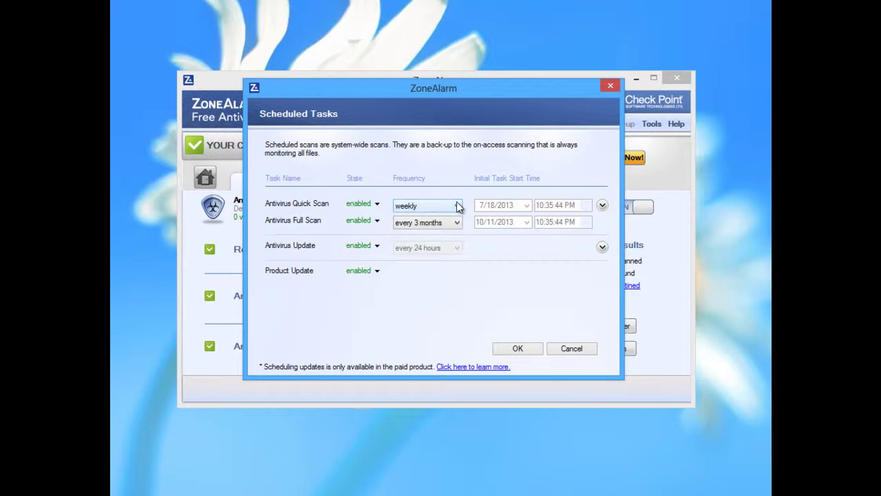
click(456, 221)
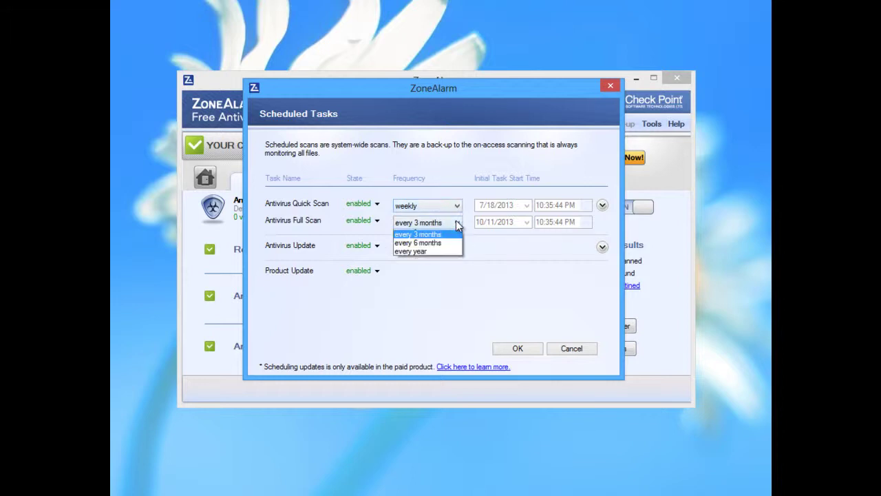
click(456, 221)
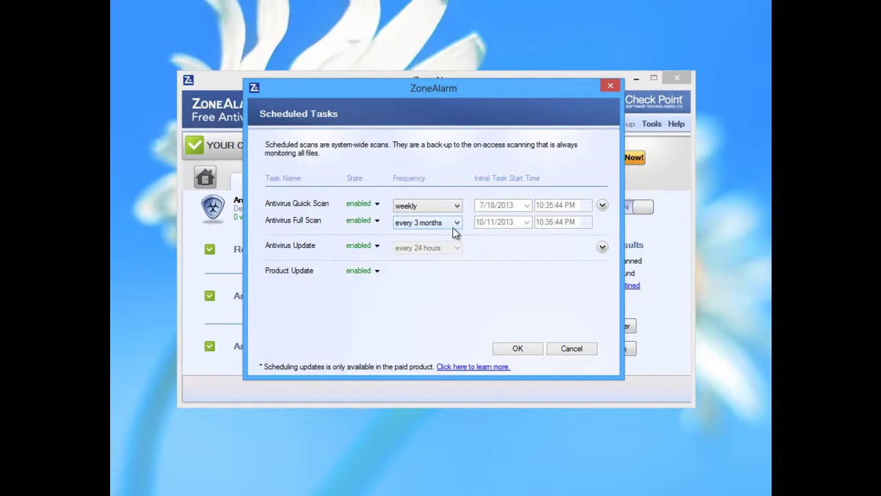
click(454, 224)
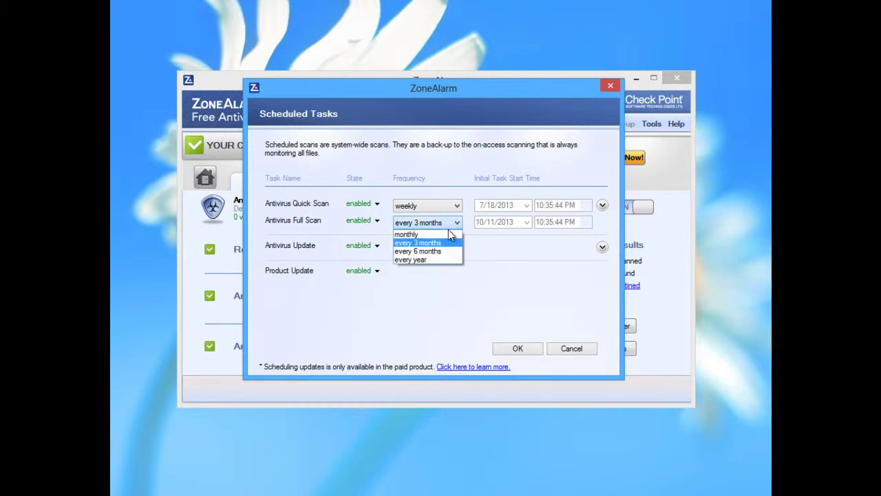
click(455, 222)
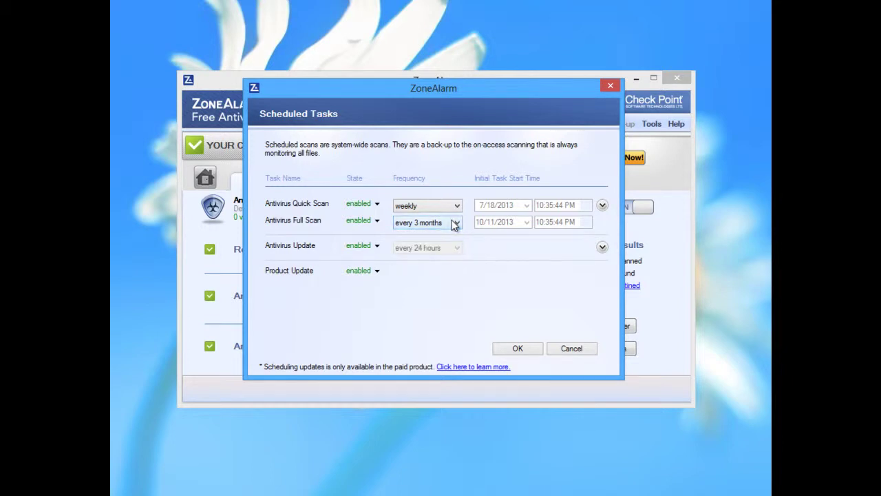
click(573, 349)
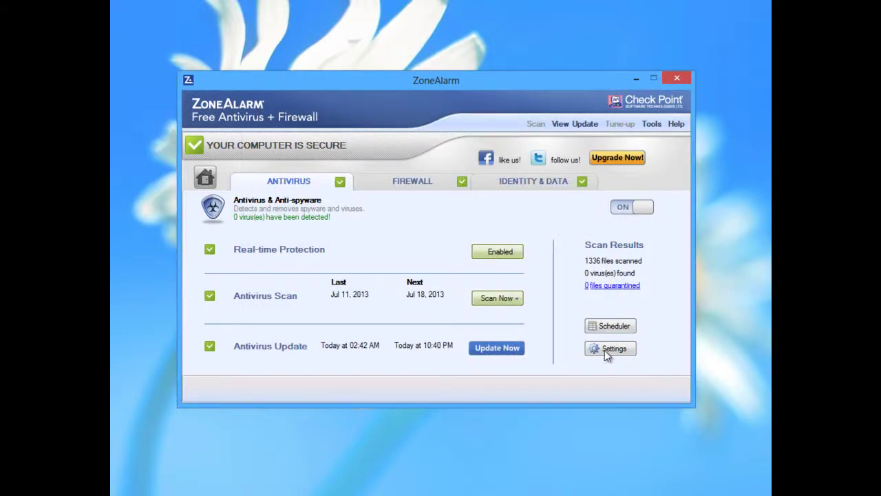
Step: Review the scan options, scan targets and on-access scanning pages of the antivirus settings
click(609, 349)
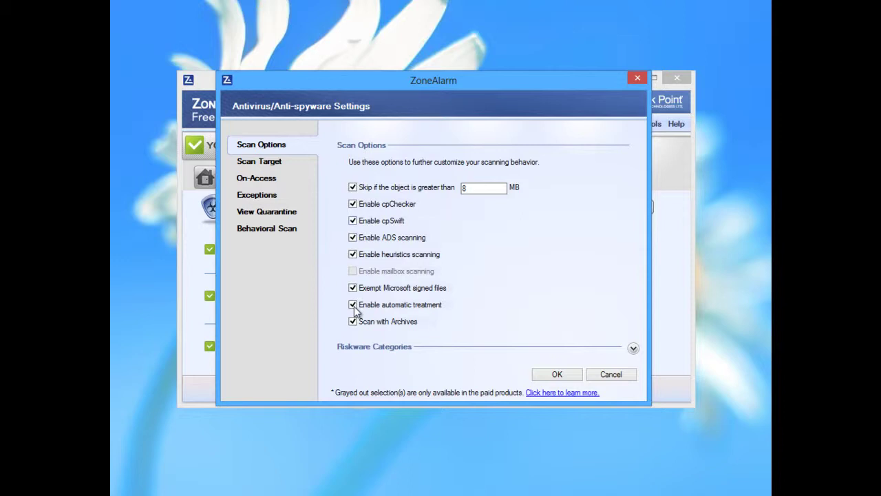
click(274, 168)
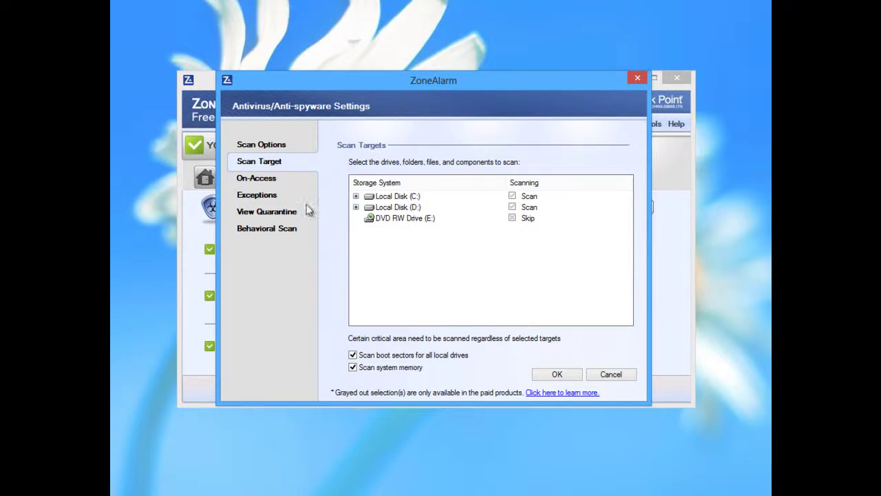
click(262, 179)
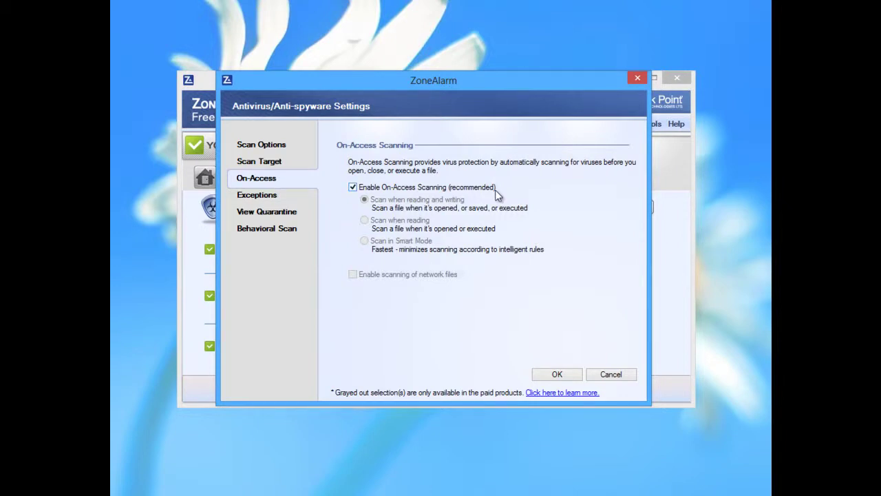
Step: Inspect the virus treatment exceptions and the form for adding one, cancelling without adding an exception
click(271, 197)
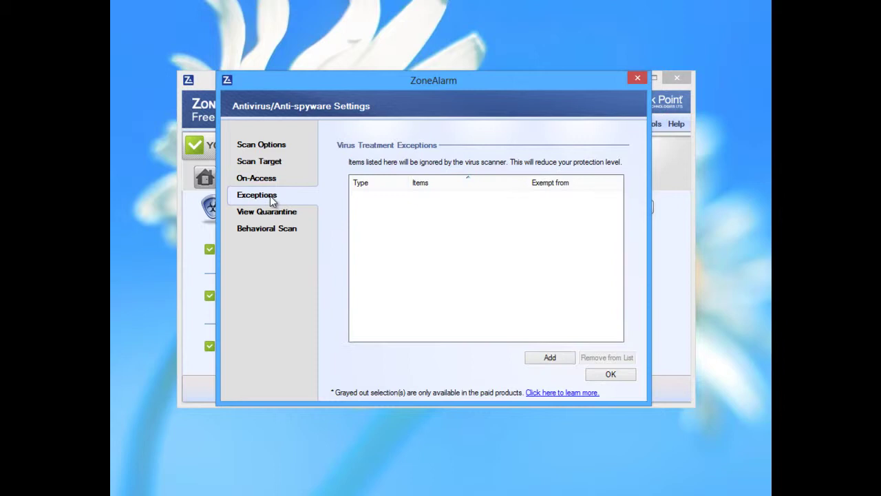
click(550, 358)
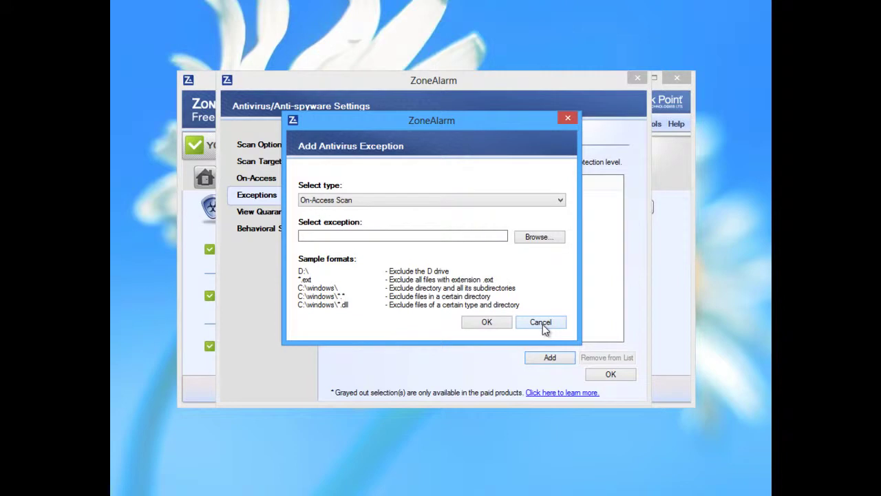
click(541, 323)
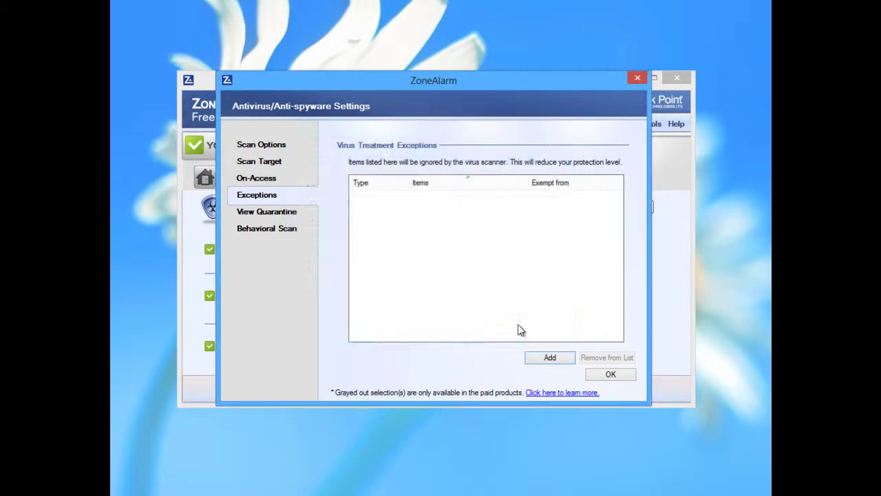
Step: Review the quarantine list and the behavioral scan option, and close the antivirus settings
click(296, 215)
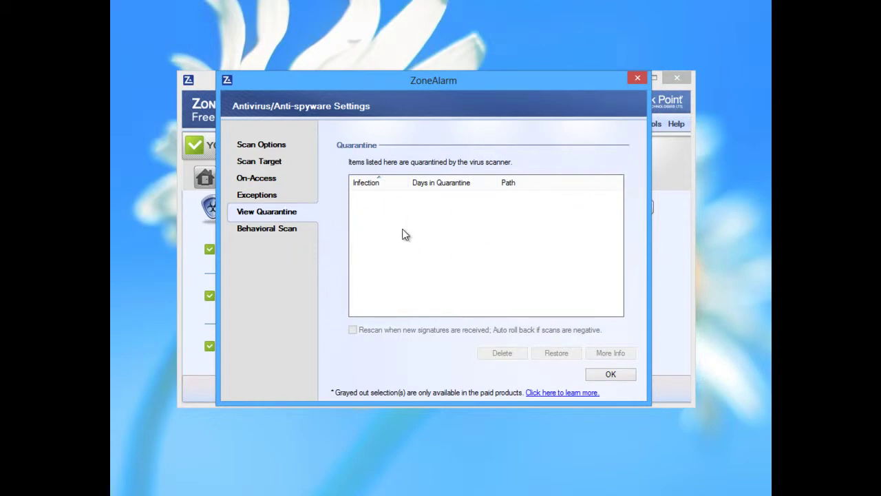
click(269, 232)
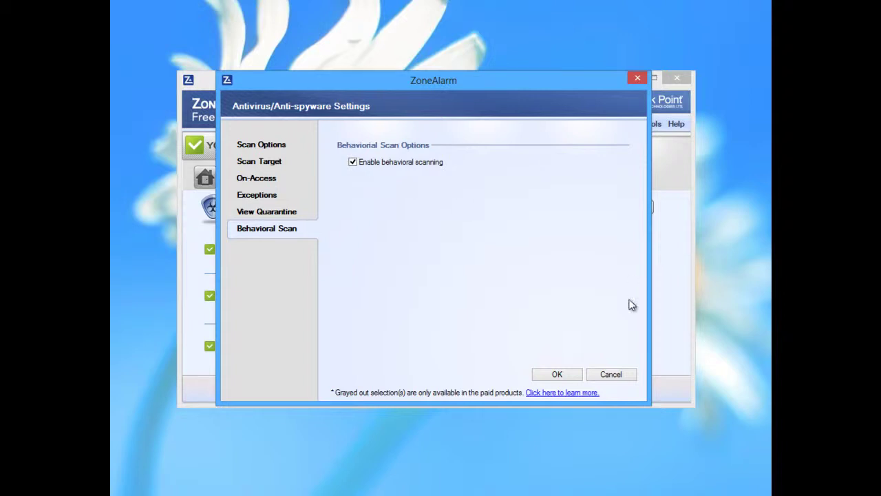
click(575, 373)
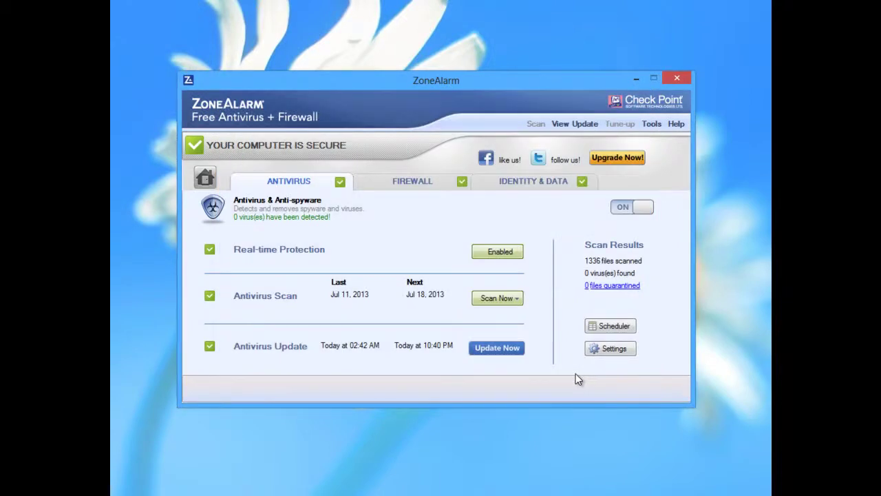
Step: Open the log of blocked access attempts from the basic firewall and clear all Firewall log entries
click(420, 189)
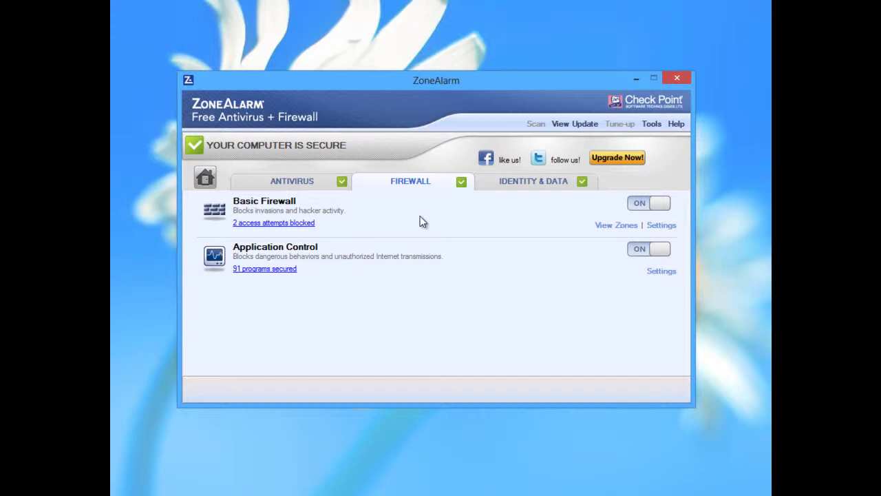
click(307, 223)
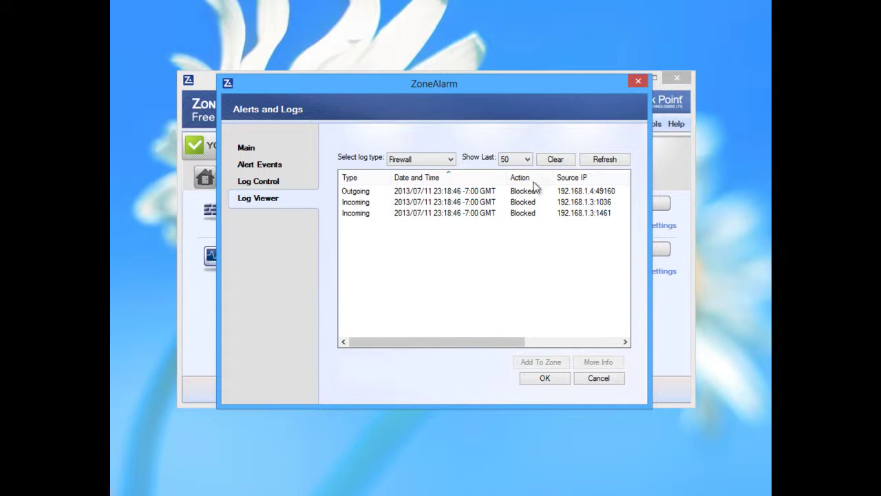
click(557, 161)
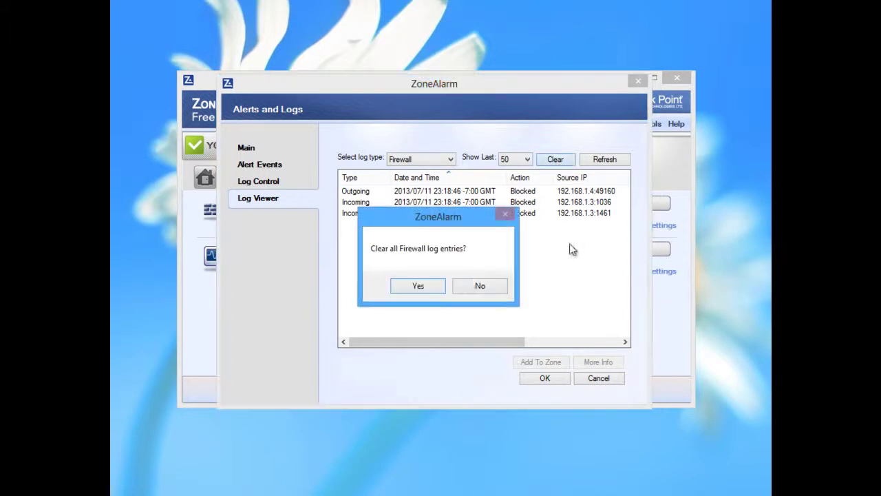
click(431, 288)
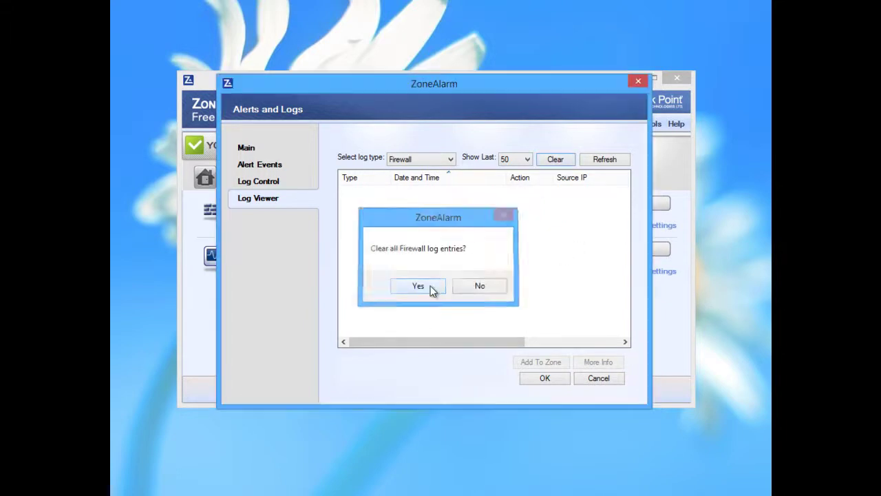
Step: Review the log control and alert events pages, set Alert Events Shown to High, and save the alerts and logs settings
click(285, 186)
click(274, 167)
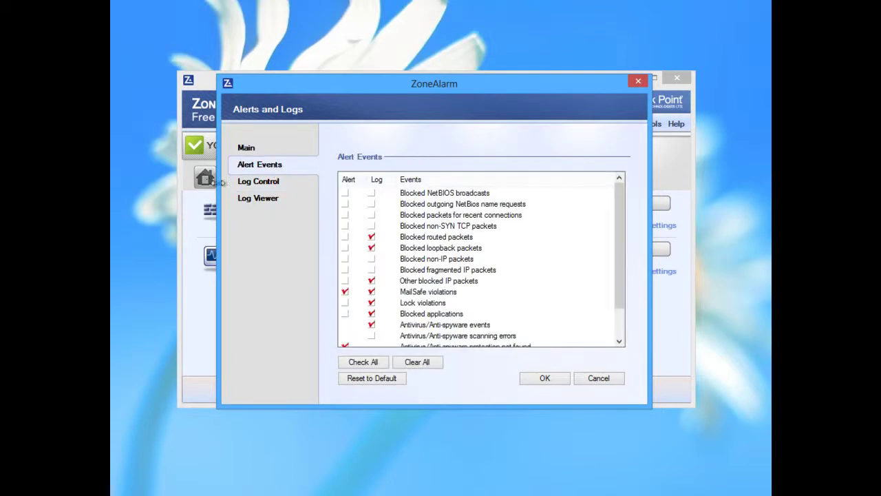
click(245, 150)
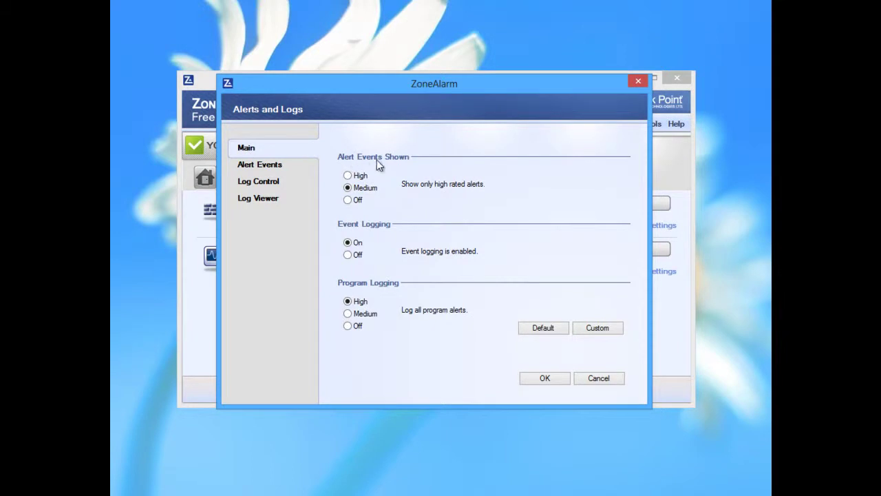
click(349, 201)
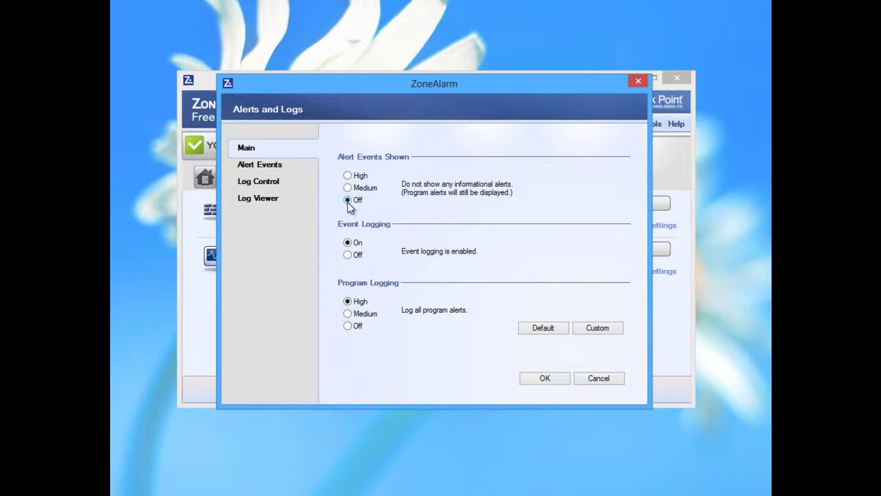
click(348, 176)
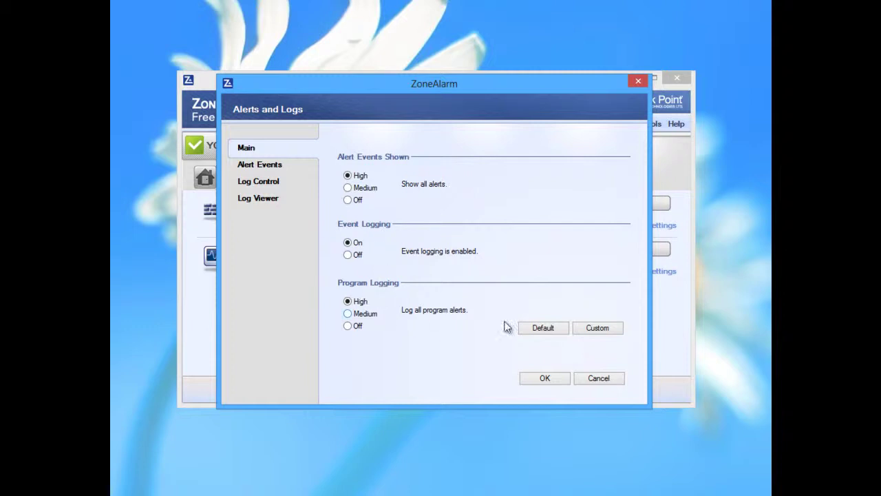
click(544, 378)
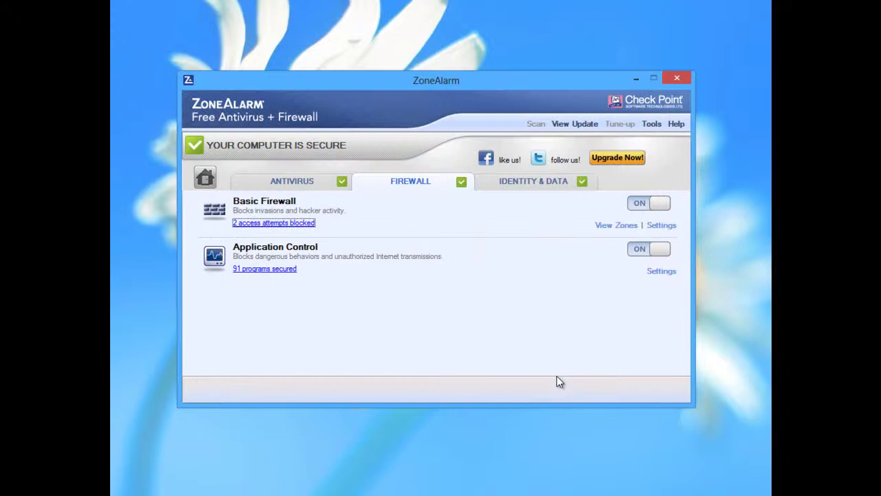
Step: Review the basic firewall's zones and its advanced general and network settings, and close the firewall settings
click(619, 226)
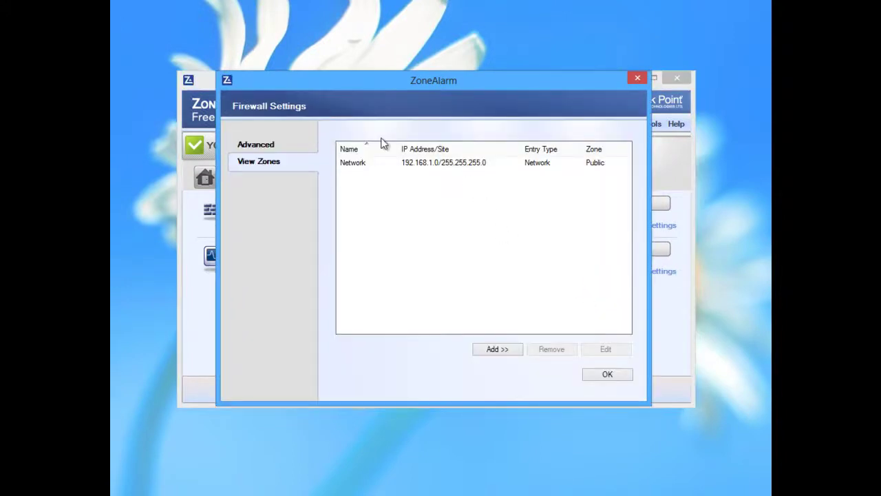
click(272, 146)
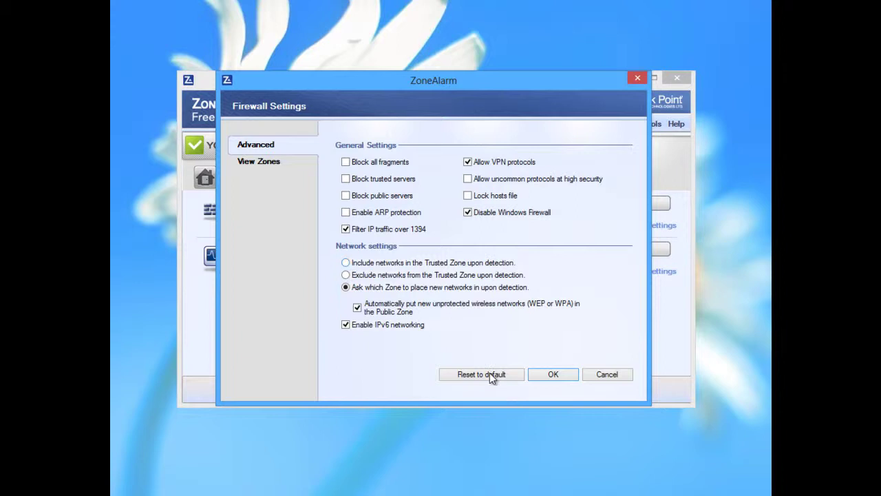
click(563, 377)
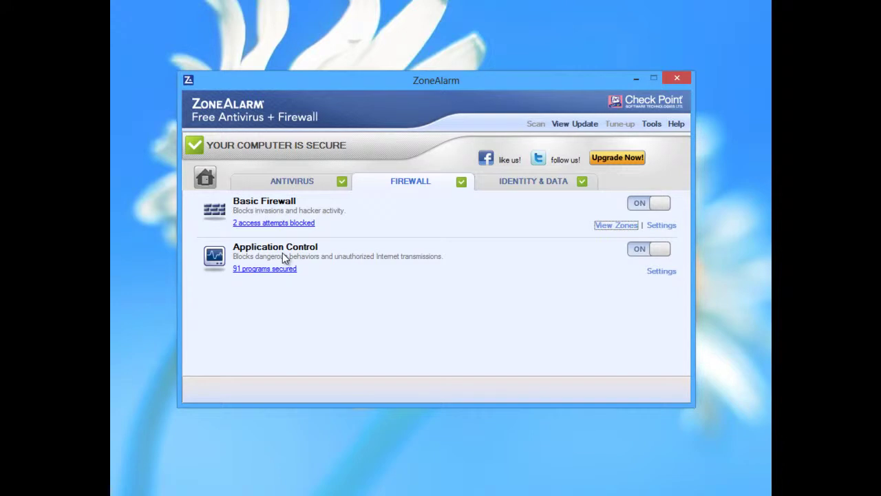
Step: Open the list of programs secured by application control, inspect the first AMD External Events entry's details, and browse the programs' trust levels
click(280, 270)
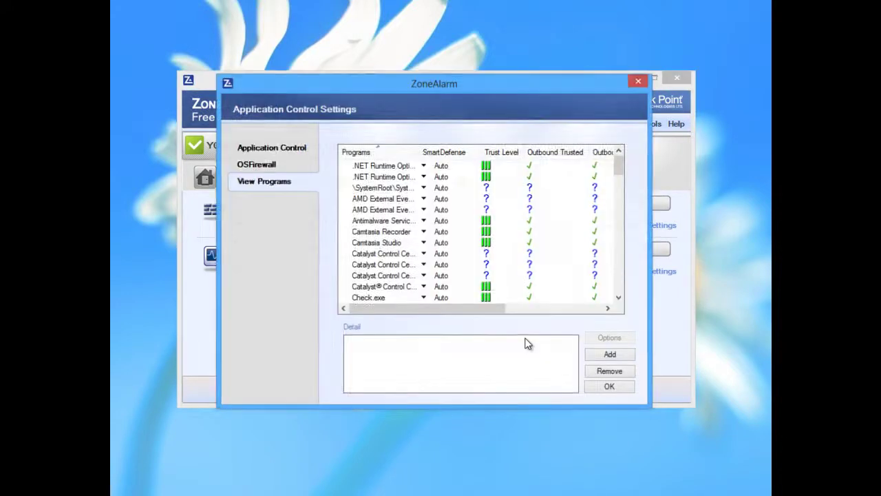
click(418, 199)
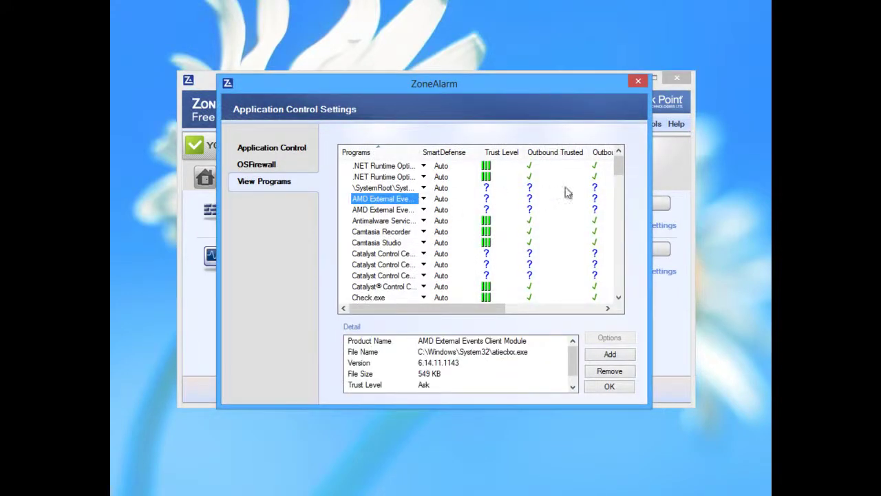
mouse_move(617, 160)
mouse_down()
mouse_move(615, 262)
mouse_move(608, 170)
mouse_up()
scroll(491, 182, down, 10)
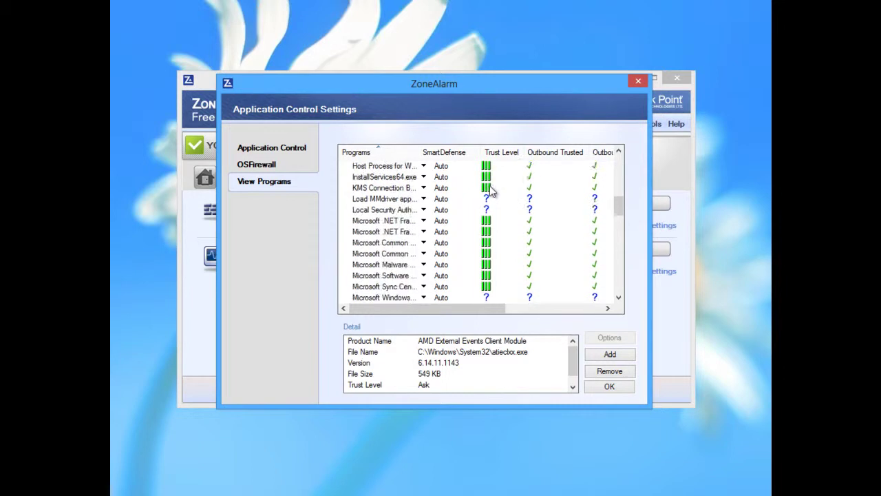
scroll(490, 189, down, 5)
Step: Review the OSFirewall and advanced application control options, and close the application control settings
click(277, 168)
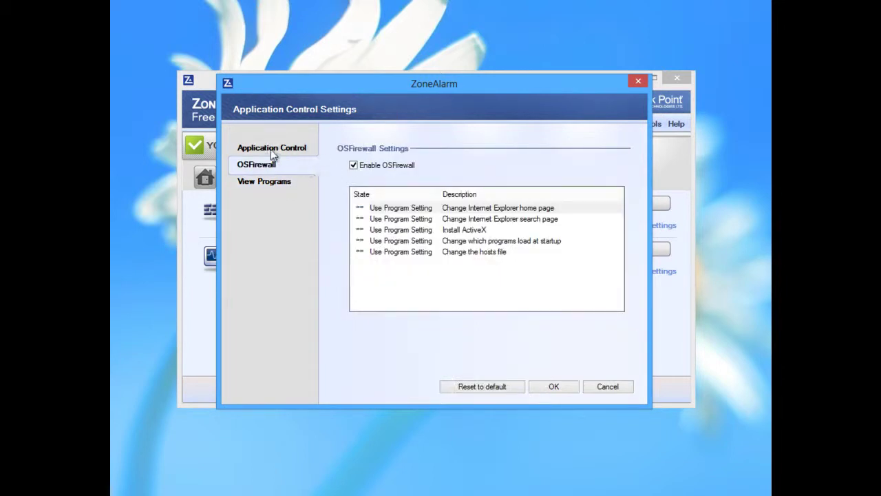
click(273, 153)
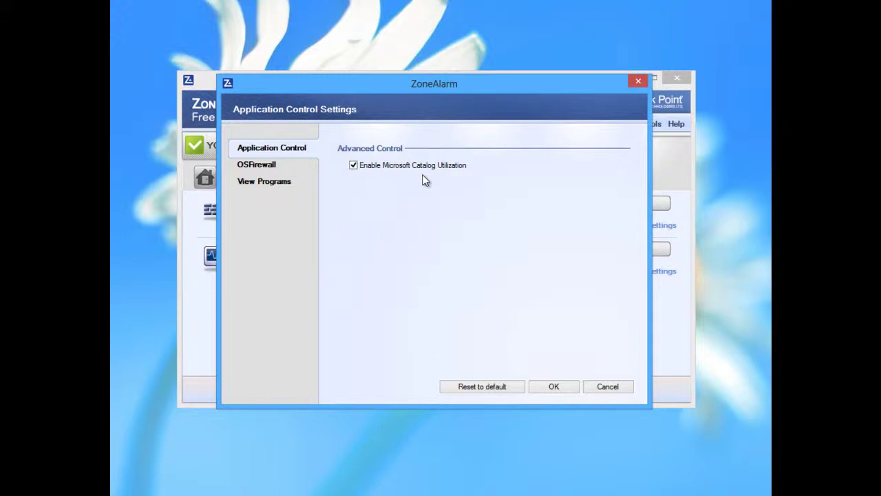
click(554, 388)
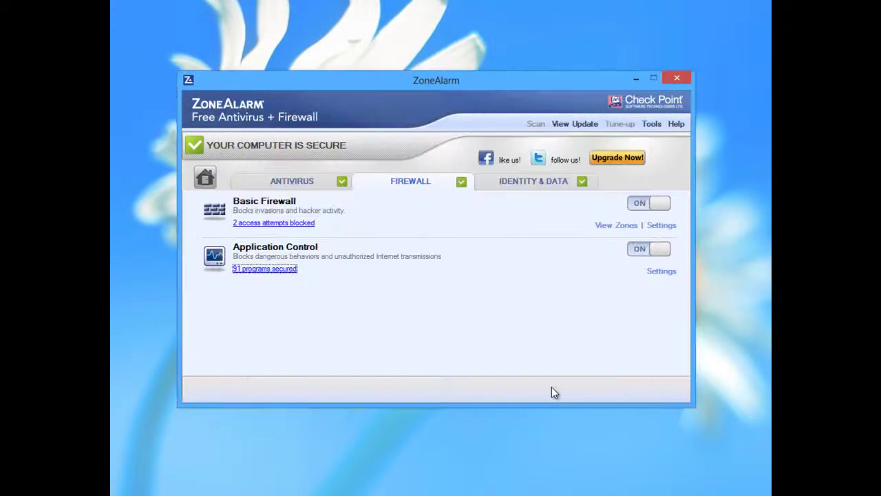
Step: Review the advanced and general anti-phishing settings of Web Identity Protections under identity and data, and close them
click(549, 184)
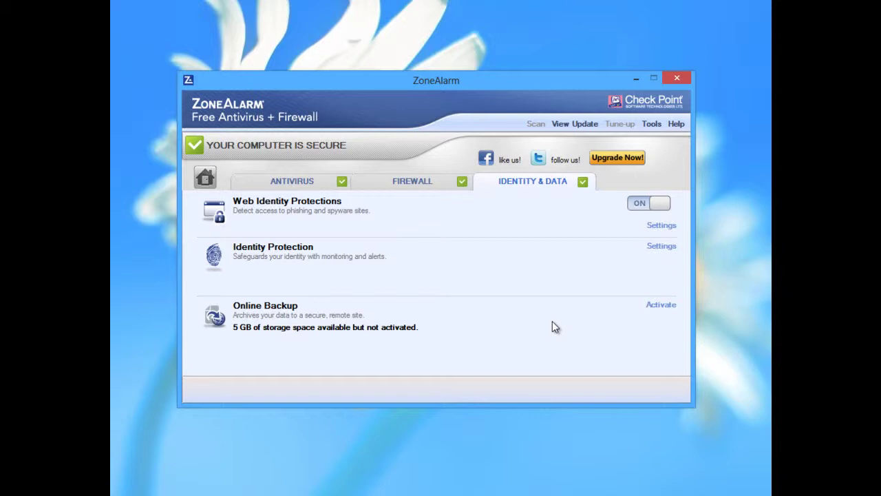
click(666, 206)
click(662, 226)
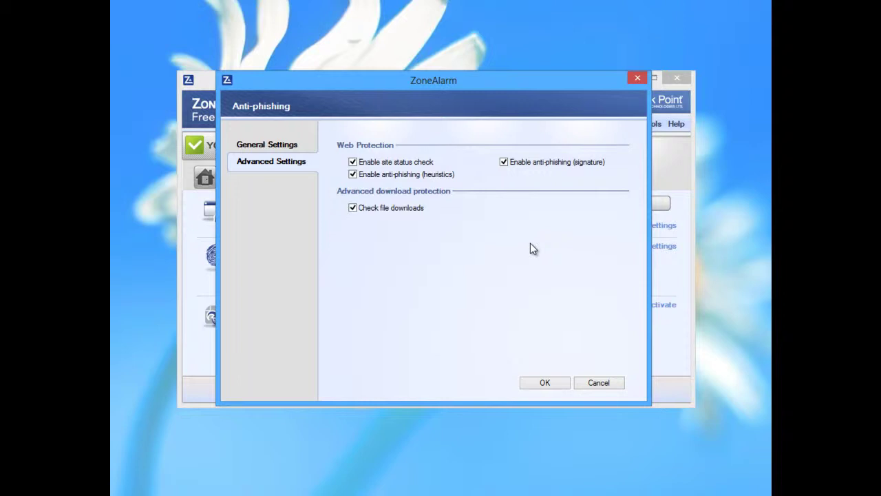
click(290, 146)
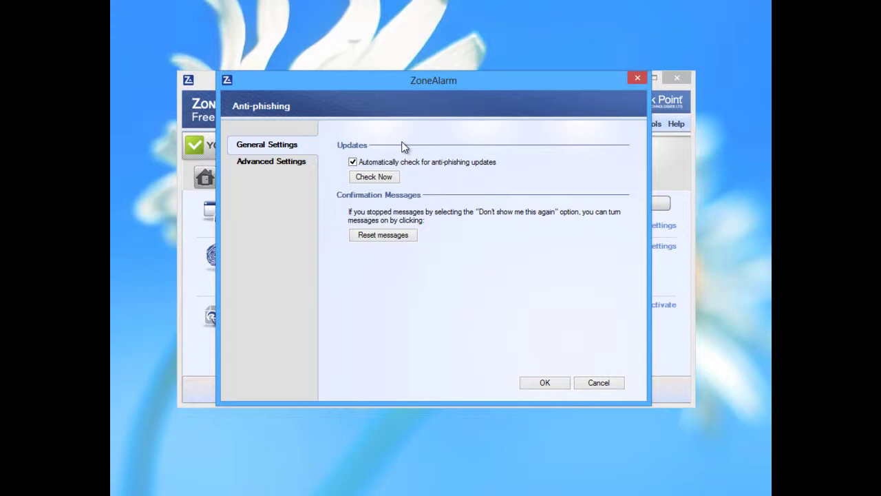
click(548, 384)
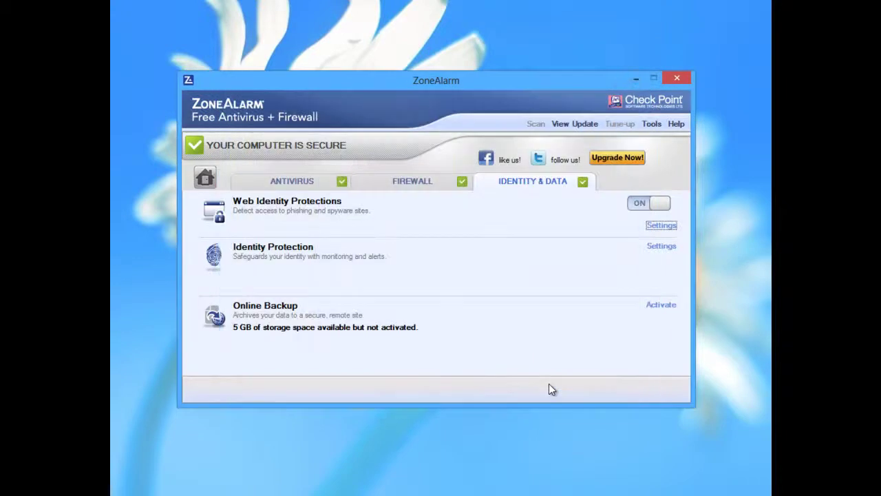
Step: Open the Identity Protection settings, launch activation or management of the identity protection service, and return to the home overview
click(661, 248)
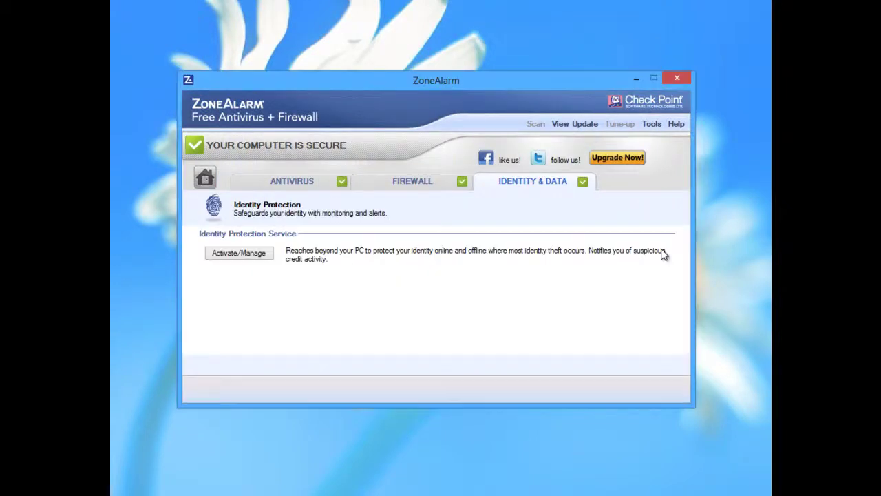
click(256, 256)
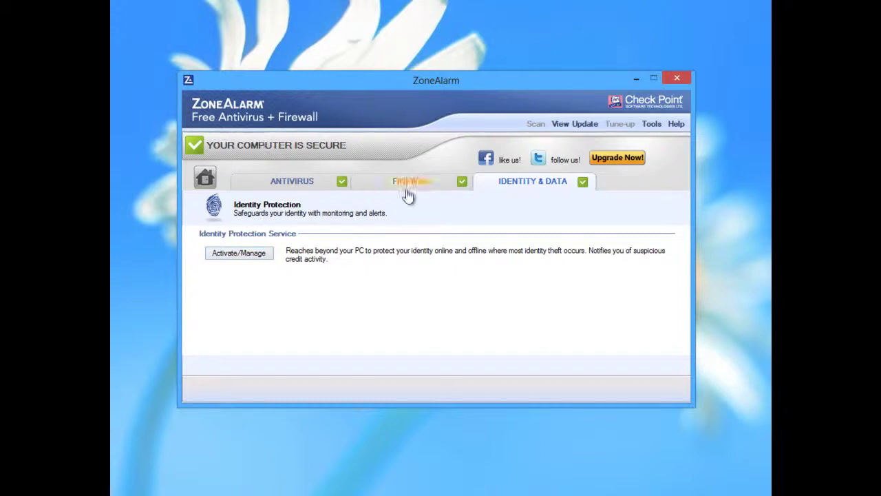
click(206, 182)
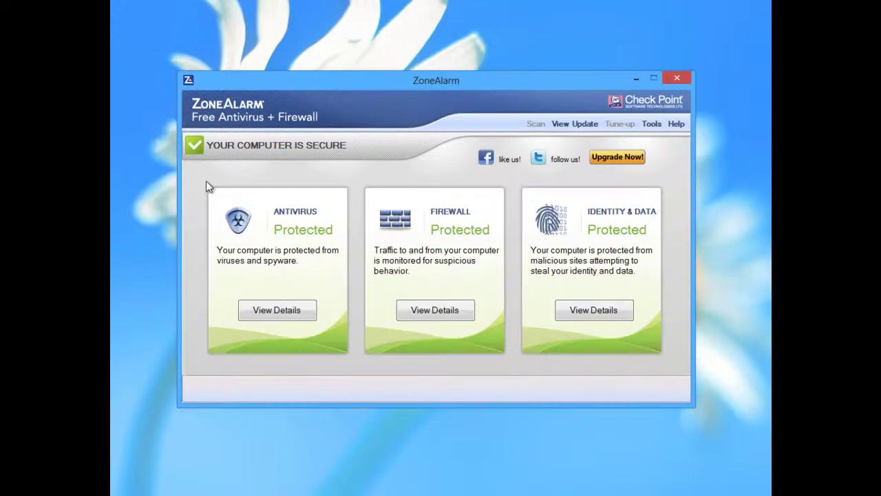
Step: Open the Online Backup activation page from the identity and data details, read through it, and return to the antivirus overview
click(584, 307)
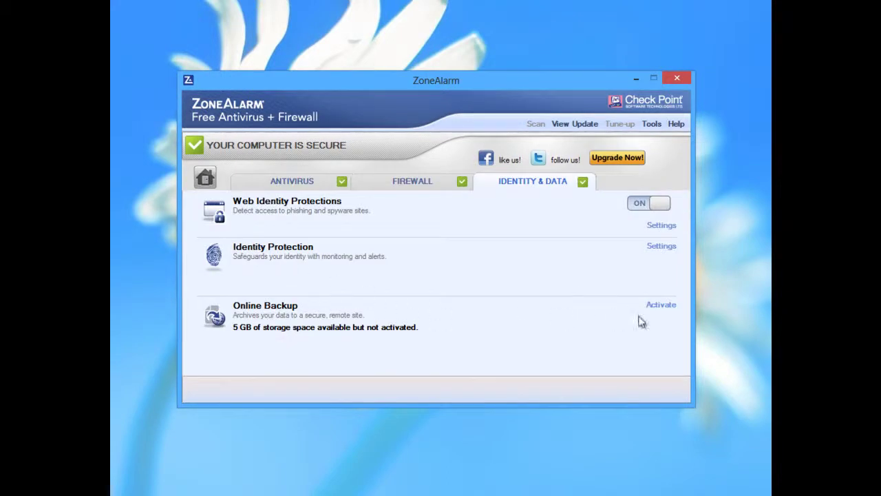
click(659, 310)
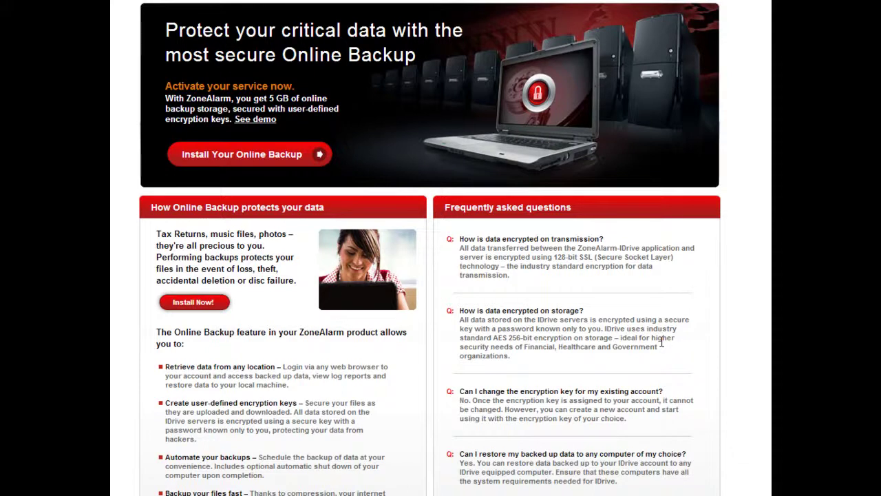
scroll(661, 342, down, 3)
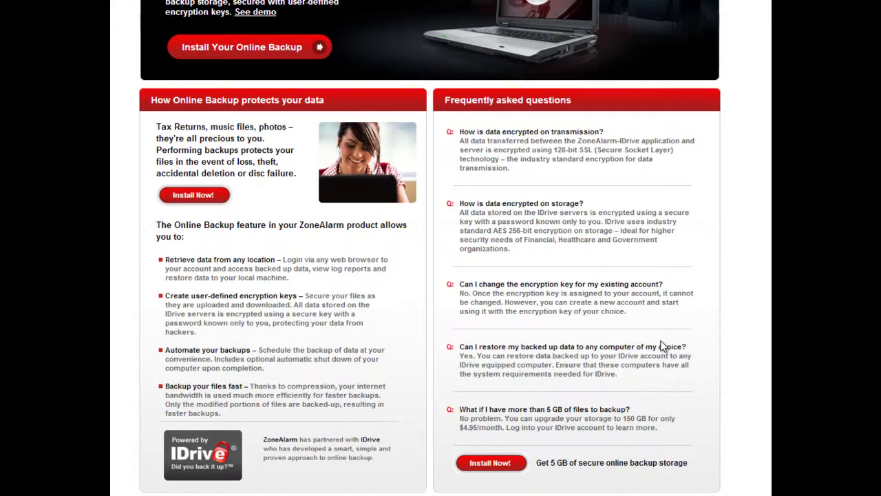
scroll(663, 346, up, 3)
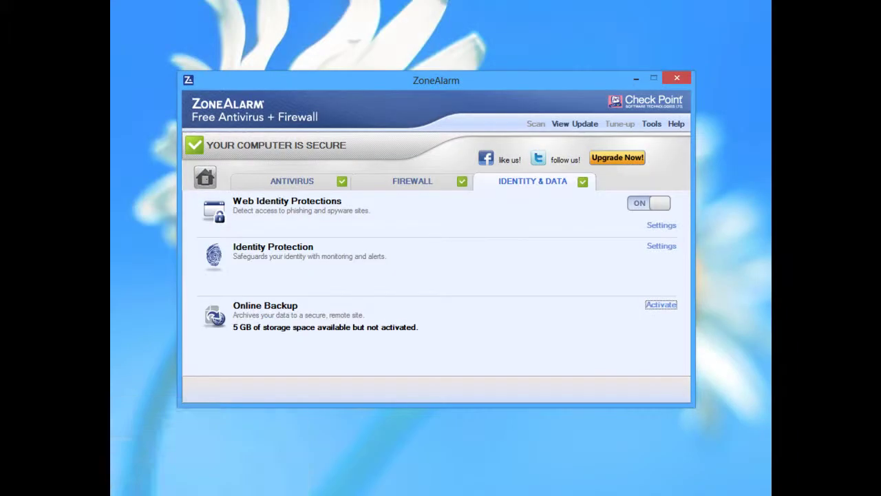
click(282, 183)
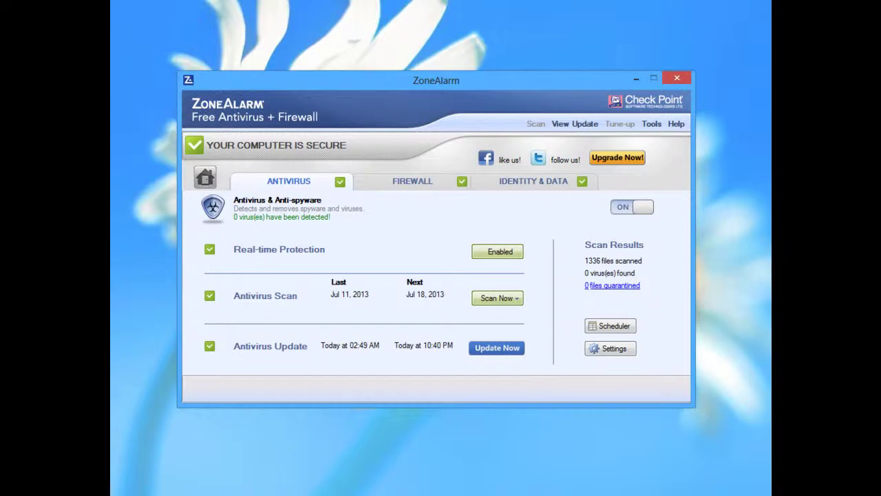